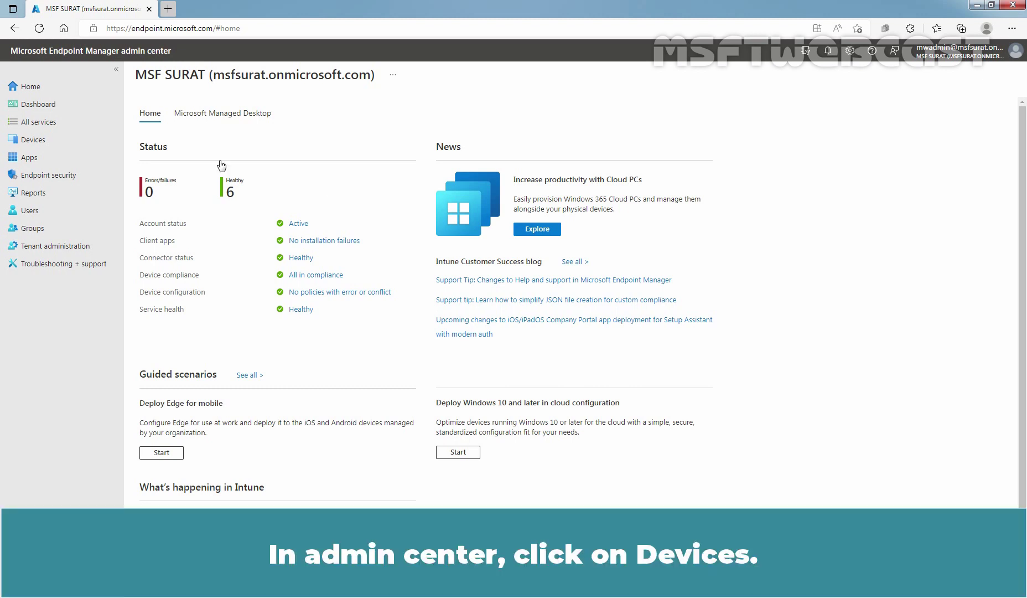
# Review the enrolled Windows devices, then go to the All groups list.
pyautogui.click(49, 141)
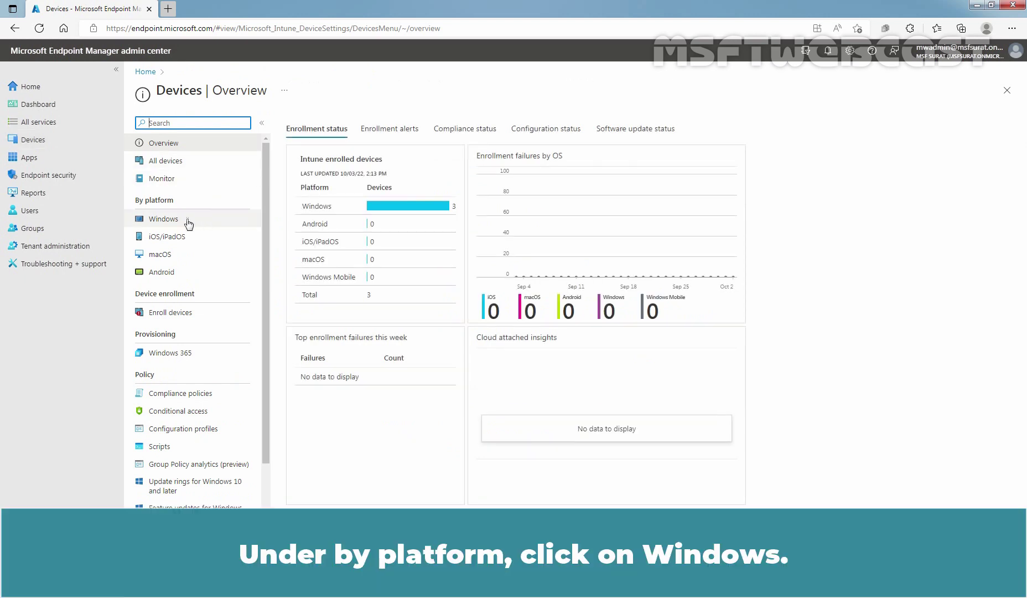
pyautogui.click(171, 221)
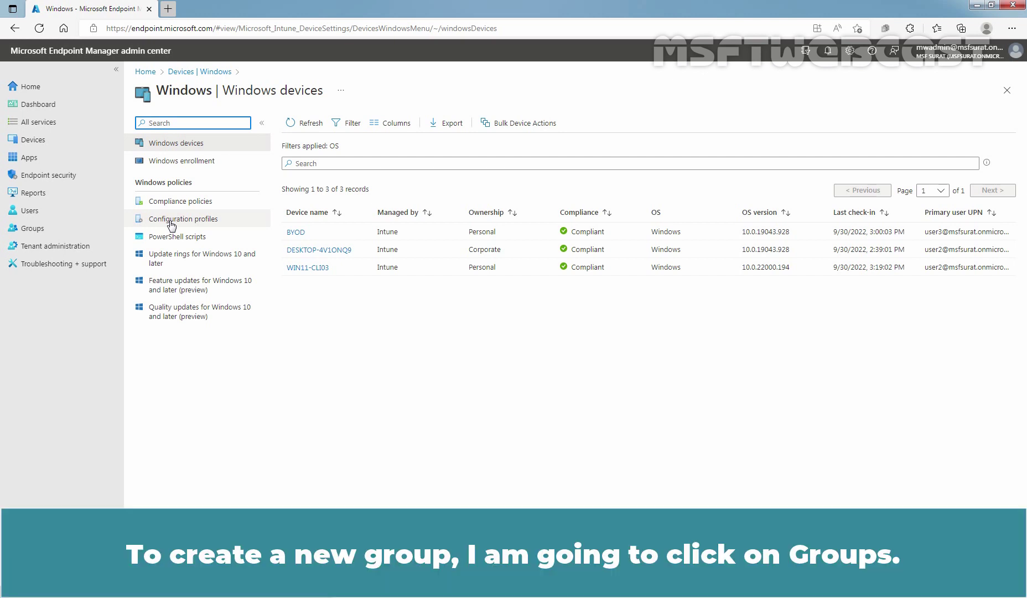
pyautogui.click(55, 232)
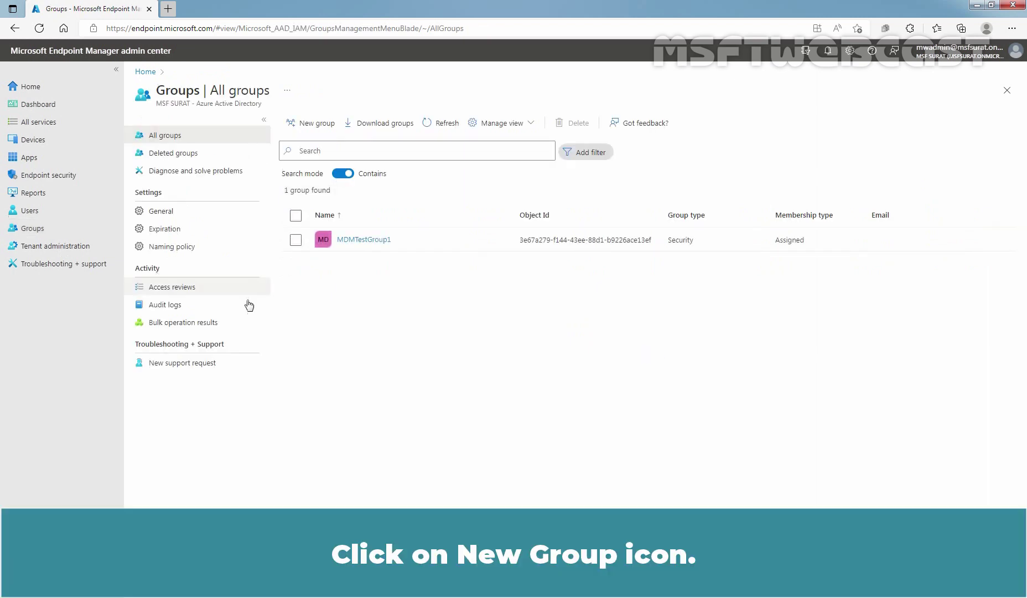
# Create new group 'Intune_Win10Client', described 'Only Windows 10 devices manage by Intune', with Dynamic Device membership.
pyautogui.click(311, 122)
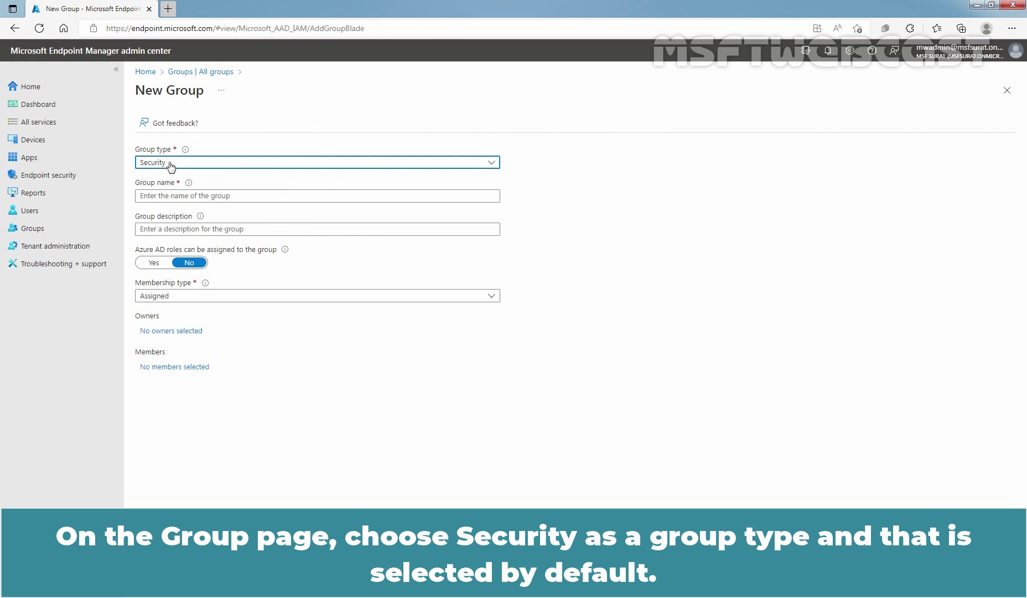
pyautogui.click(174, 194)
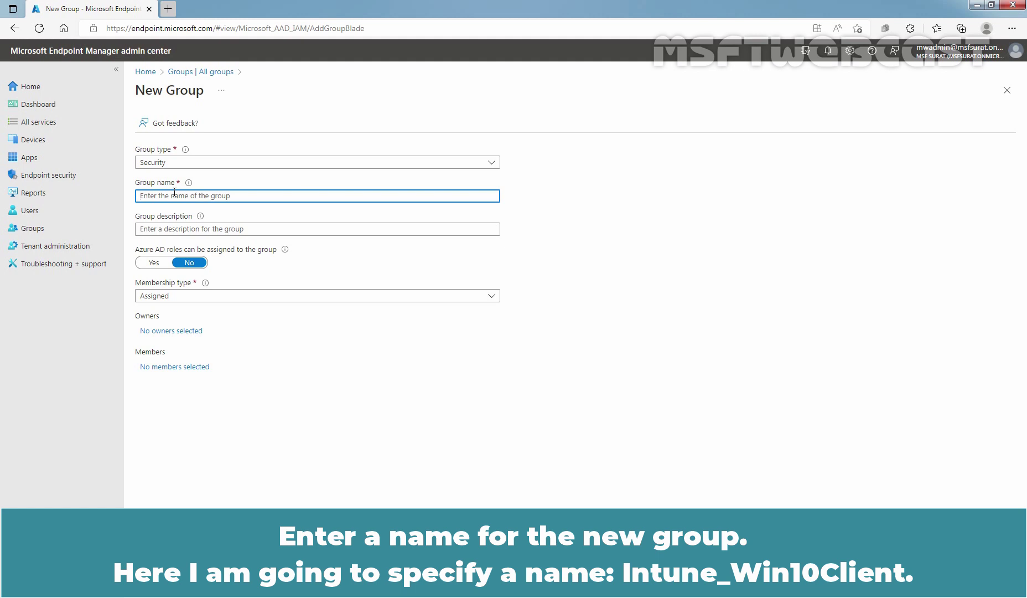
pyautogui.write('Intune_Win10Client')
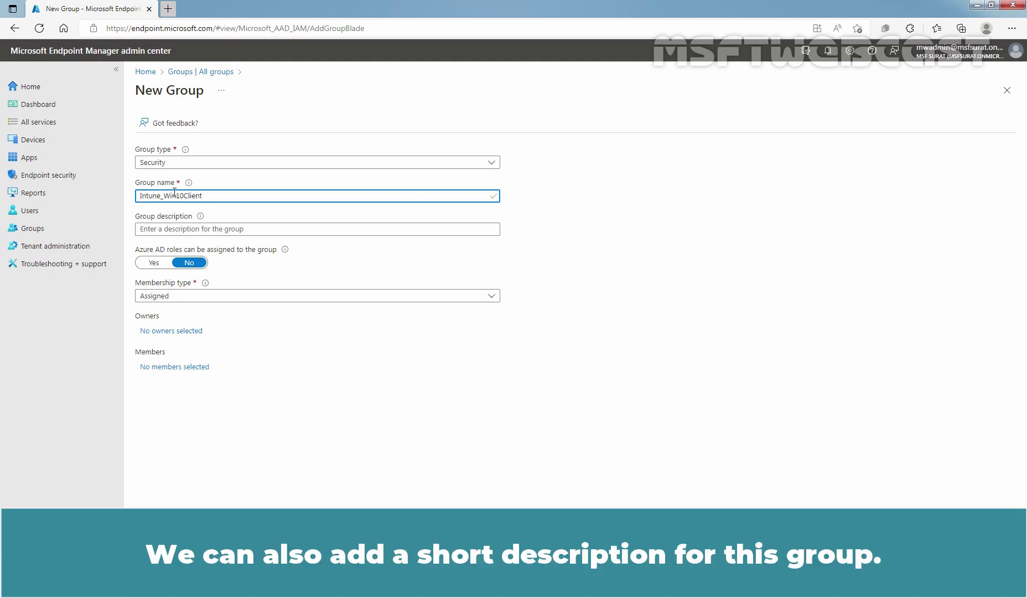
pyautogui.click(183, 229)
pyautogui.write('Only Windows 10 devices manage by Intune')
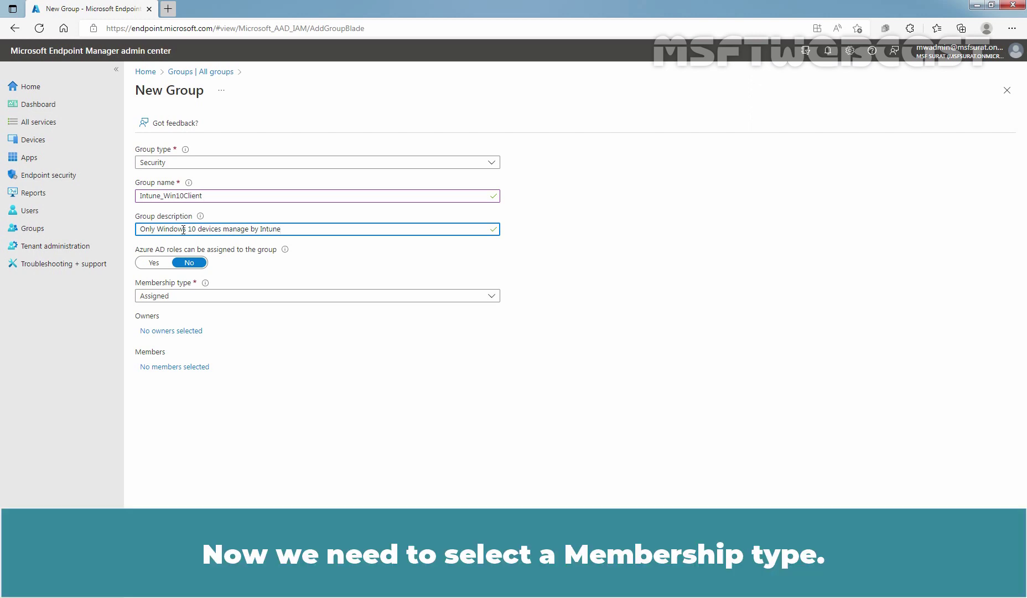
pyautogui.click(487, 299)
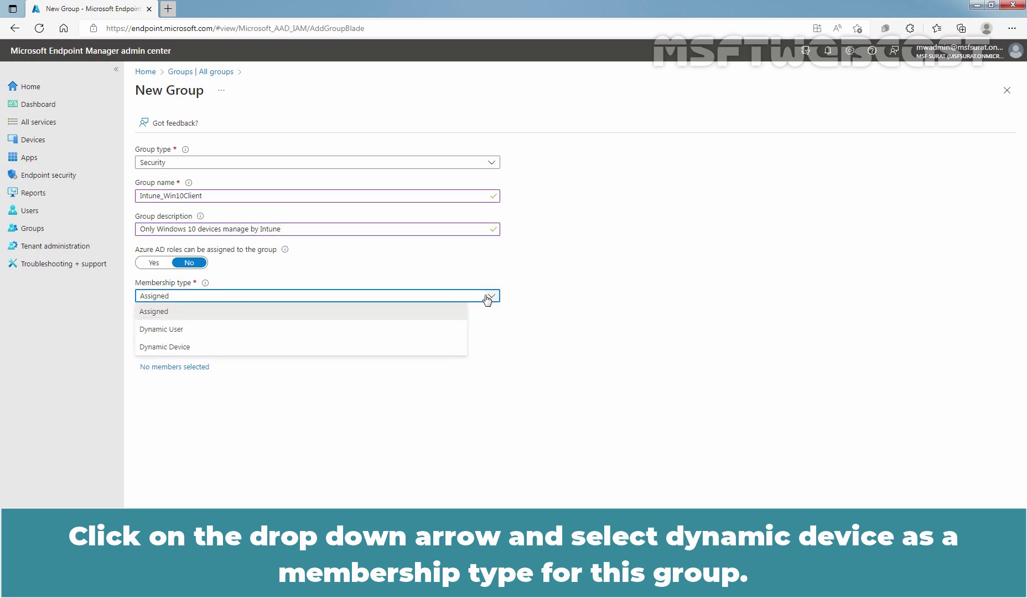
pyautogui.click(208, 348)
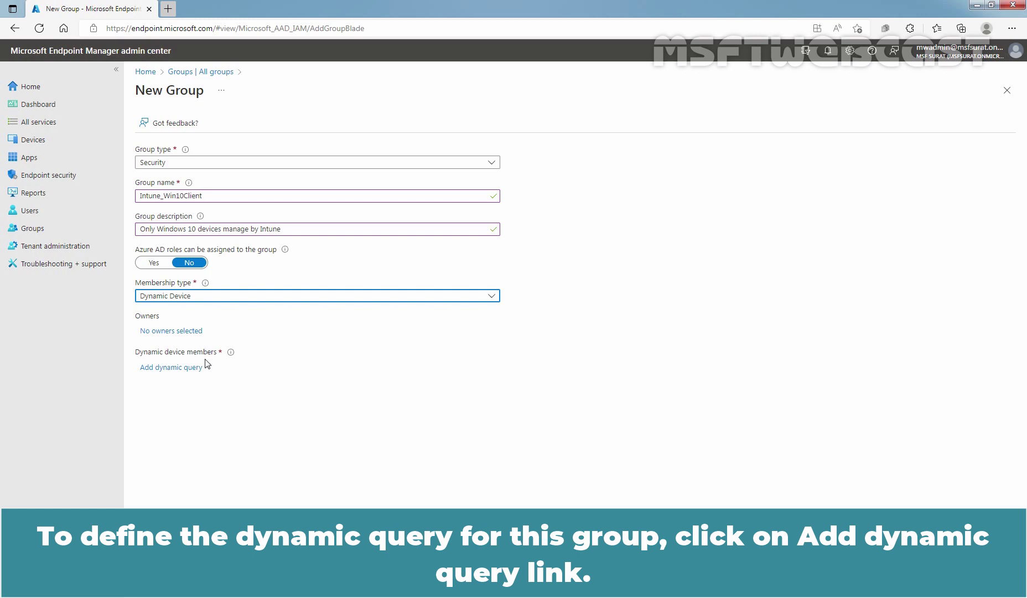
# Add the dynamic rule deviceOSType Equals 'Windows' and update the rule syntax.
pyautogui.click(163, 369)
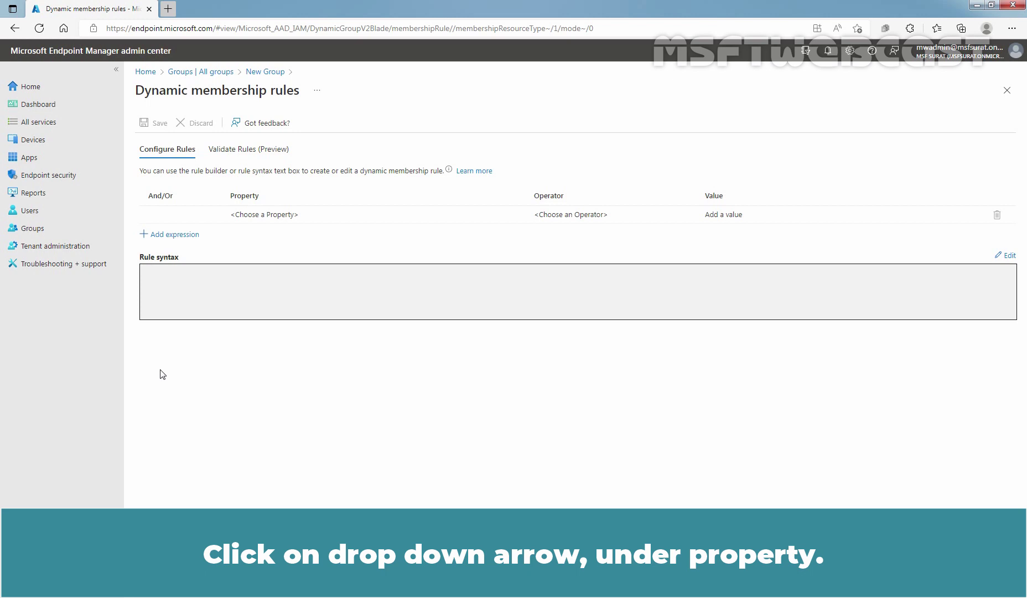
pyautogui.click(514, 218)
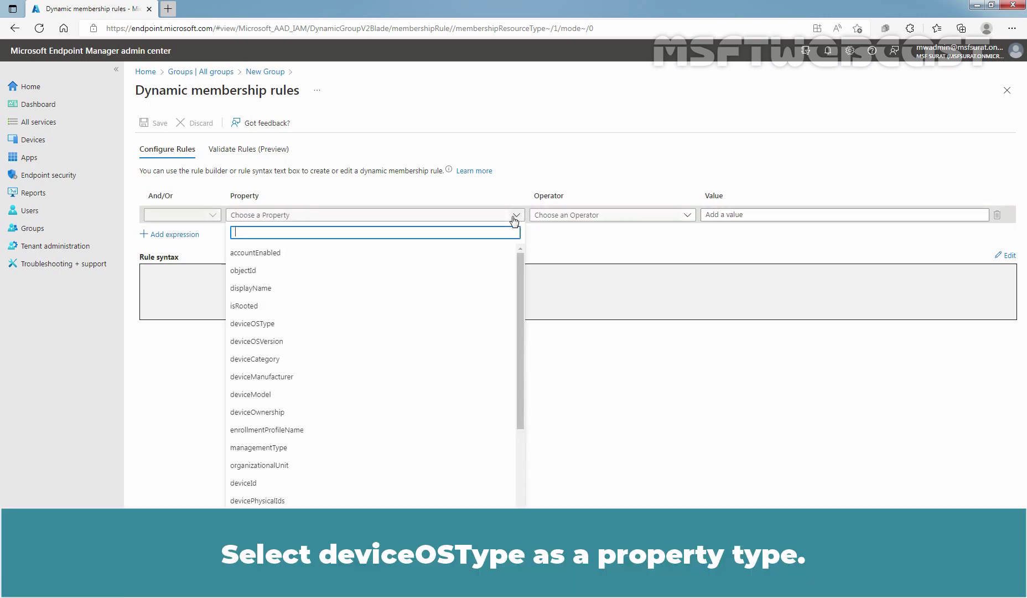
pyautogui.click(258, 325)
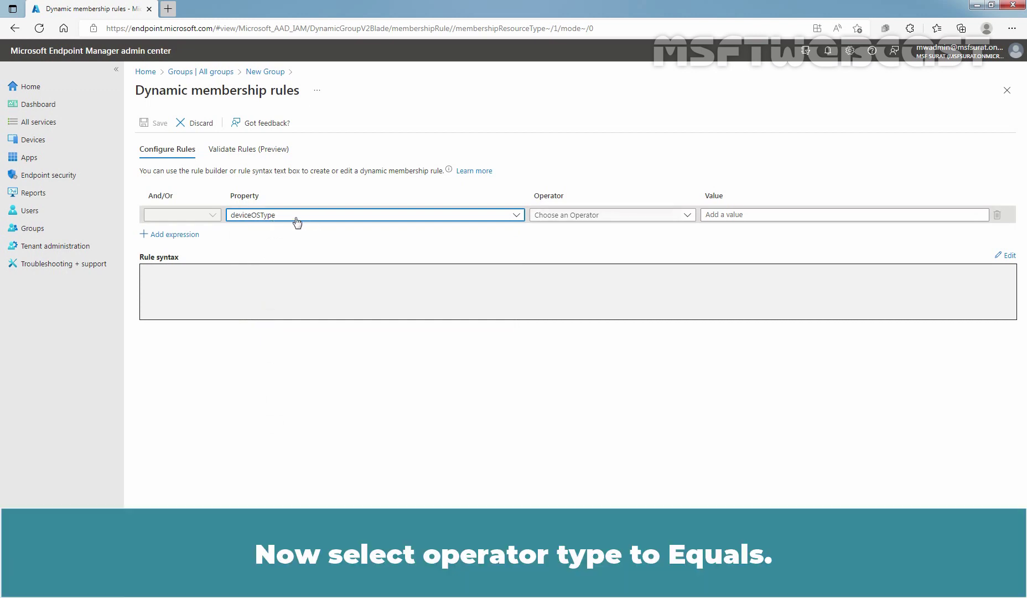
pyautogui.click(615, 215)
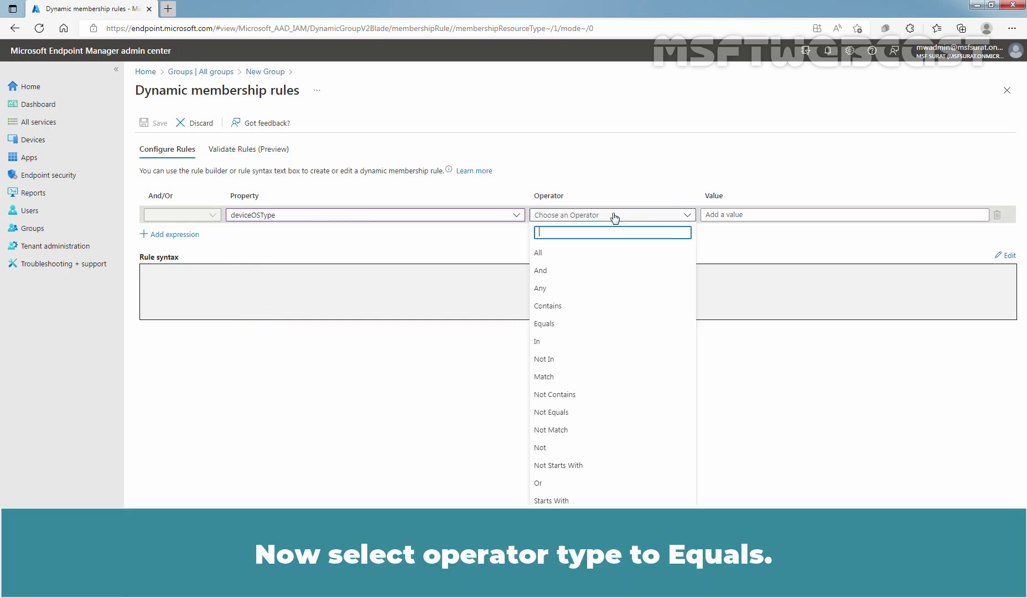
pyautogui.click(561, 327)
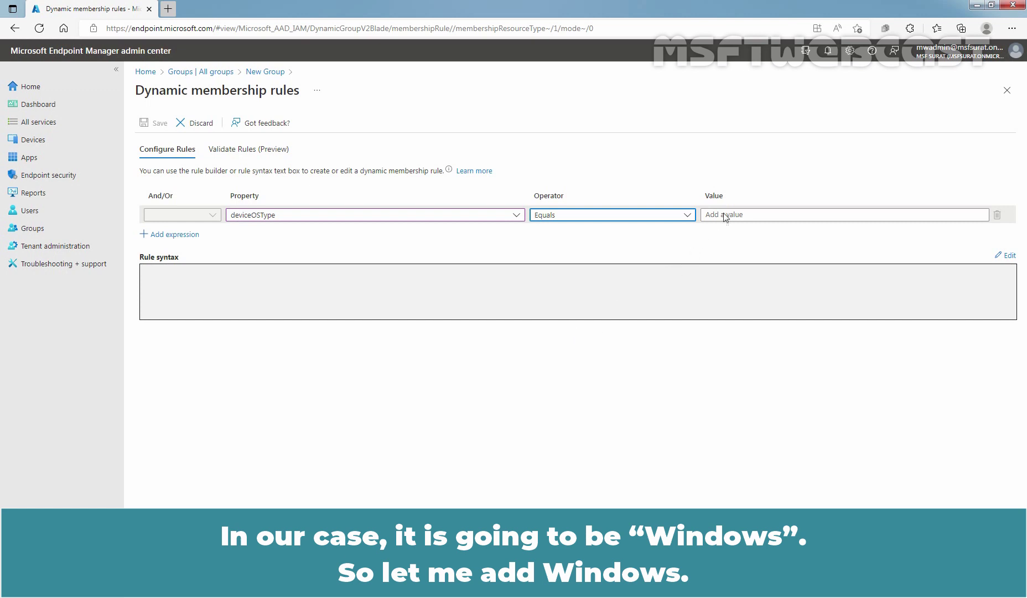
pyautogui.click(739, 216)
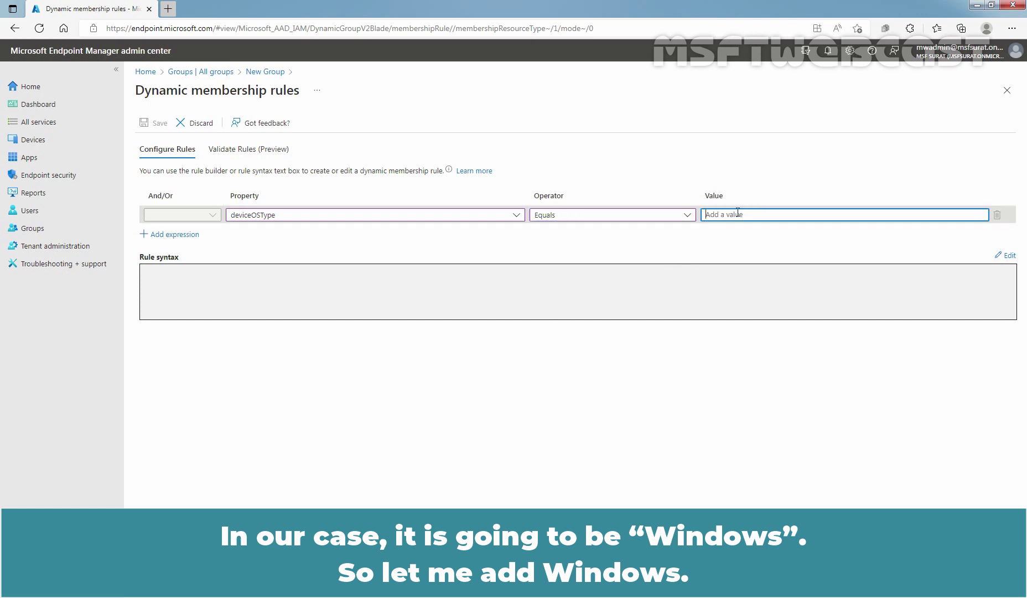
pyautogui.write('Windows')
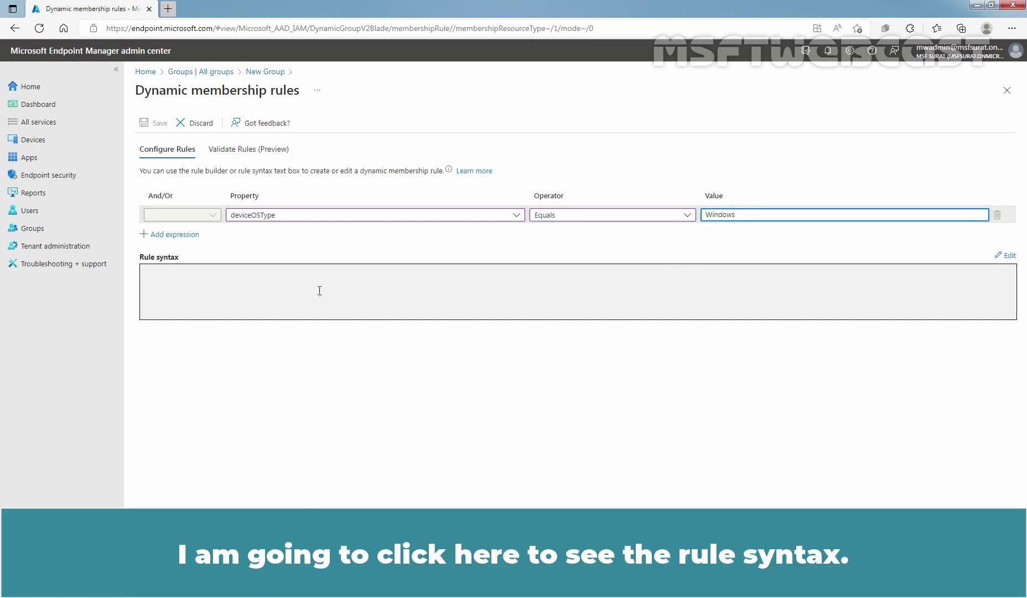
pyautogui.click(319, 290)
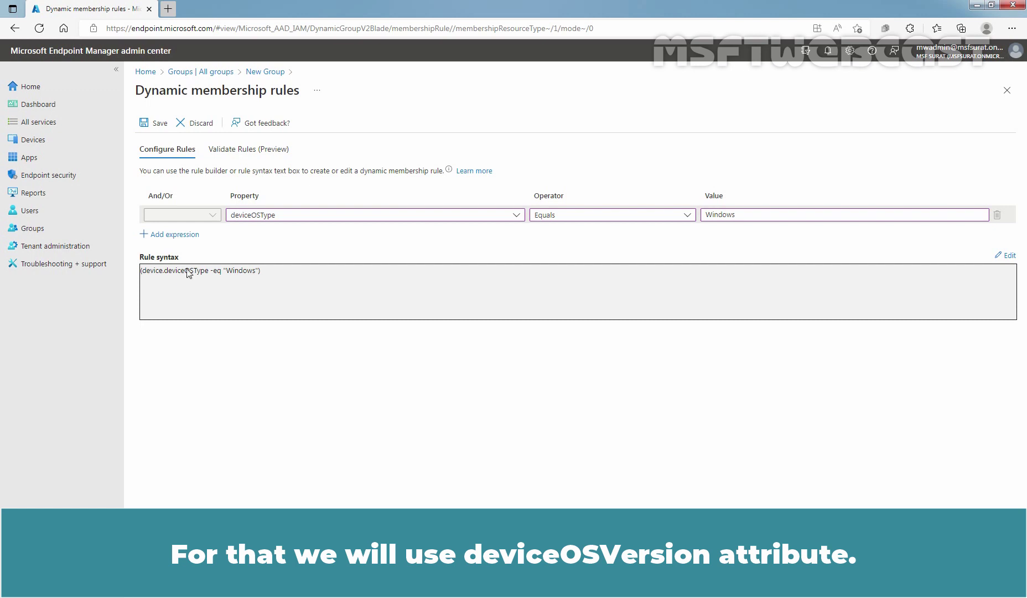
# Add an And condition: deviceOSVersion Starts With '10.0.1'.
pyautogui.click(168, 234)
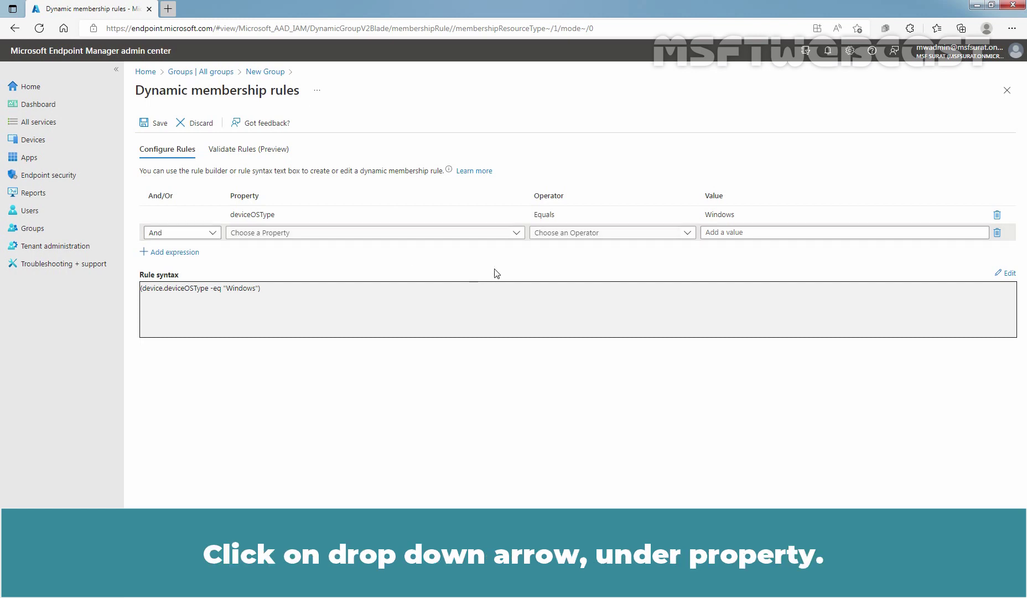
pyautogui.click(517, 233)
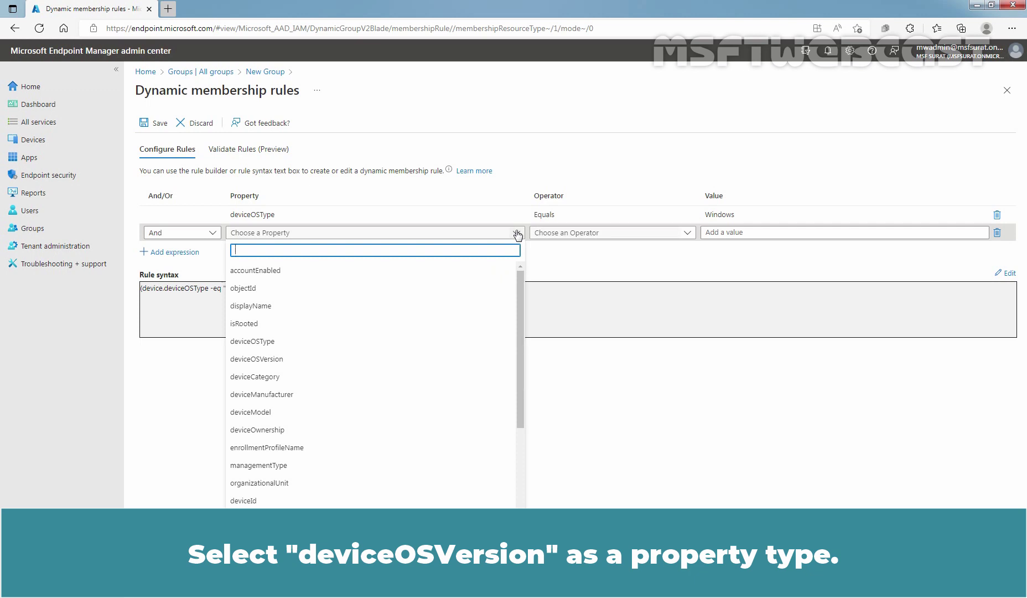
pyautogui.click(274, 360)
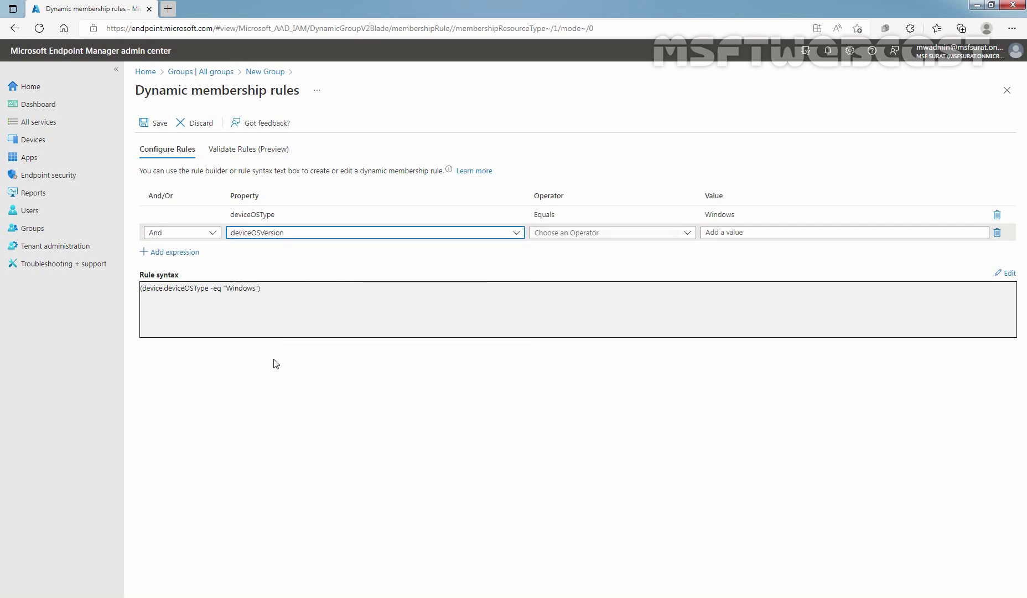
pyautogui.click(577, 234)
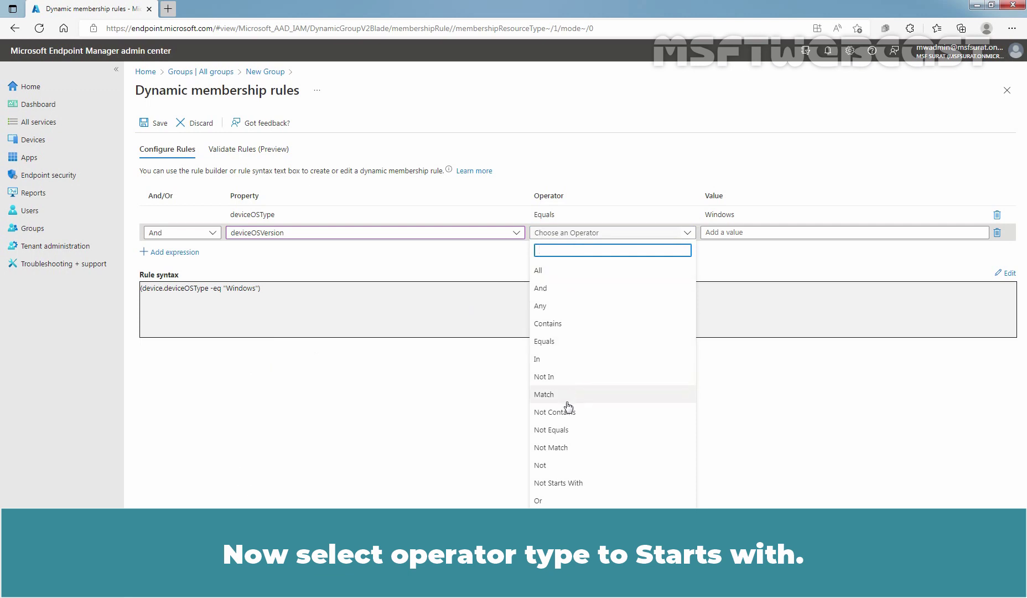
pyautogui.click(554, 517)
pyautogui.click(769, 232)
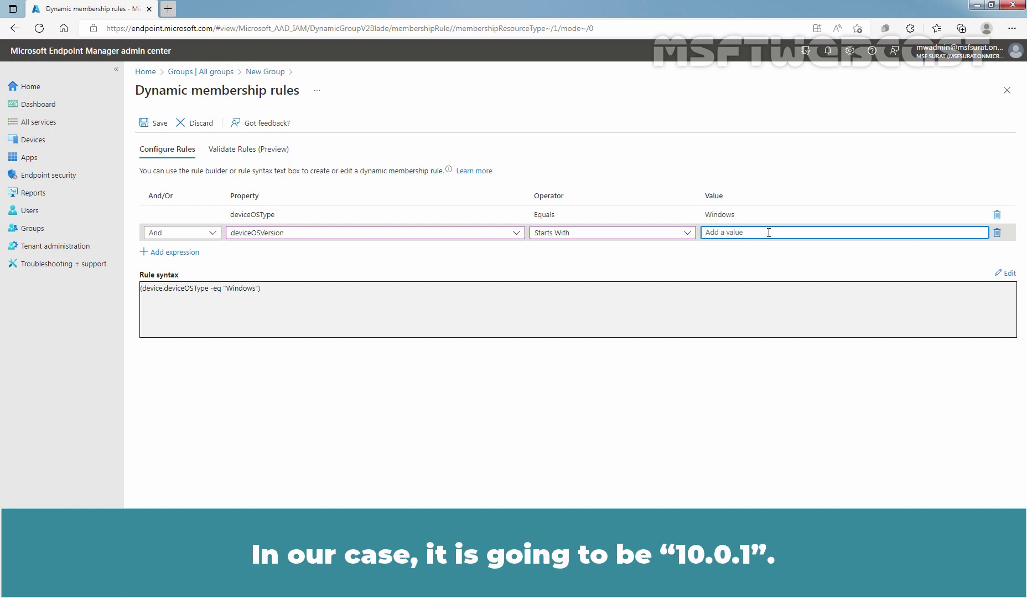
pyautogui.write('10.0.1')
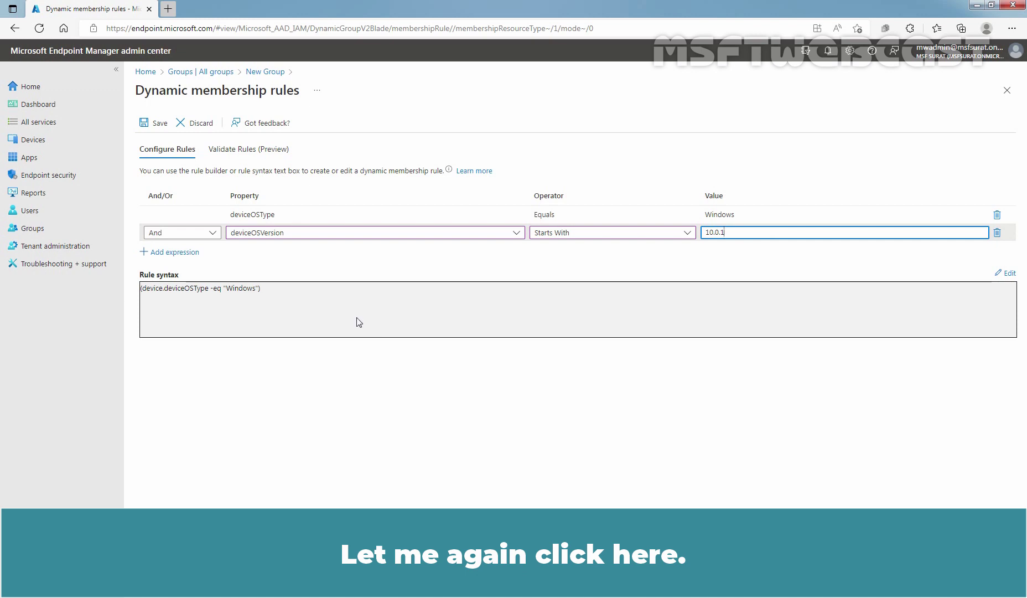
pyautogui.click(357, 318)
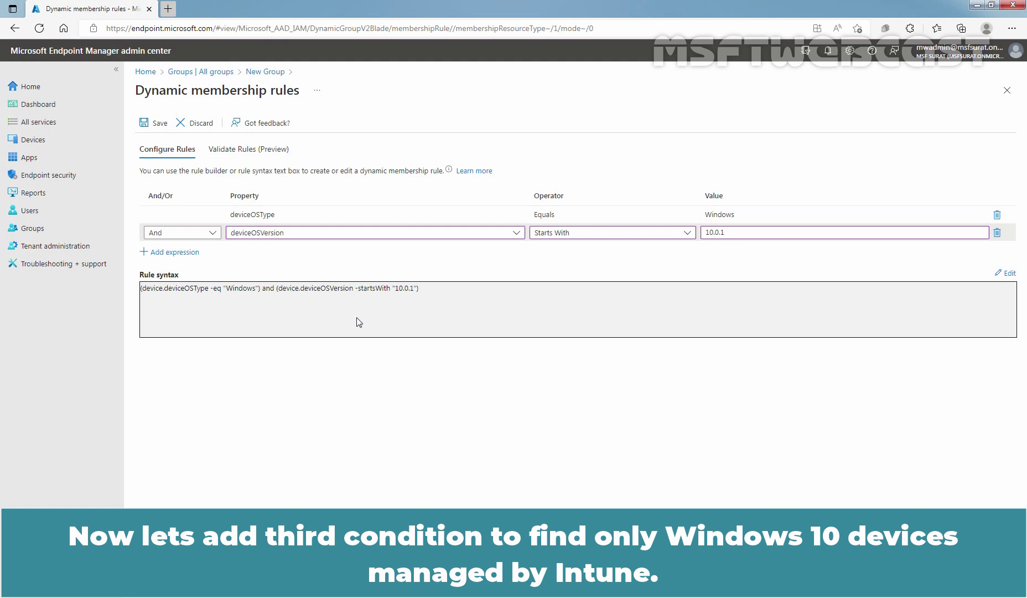
# Add a third And condition: managementType Equals 'MDM'.
pyautogui.click(174, 253)
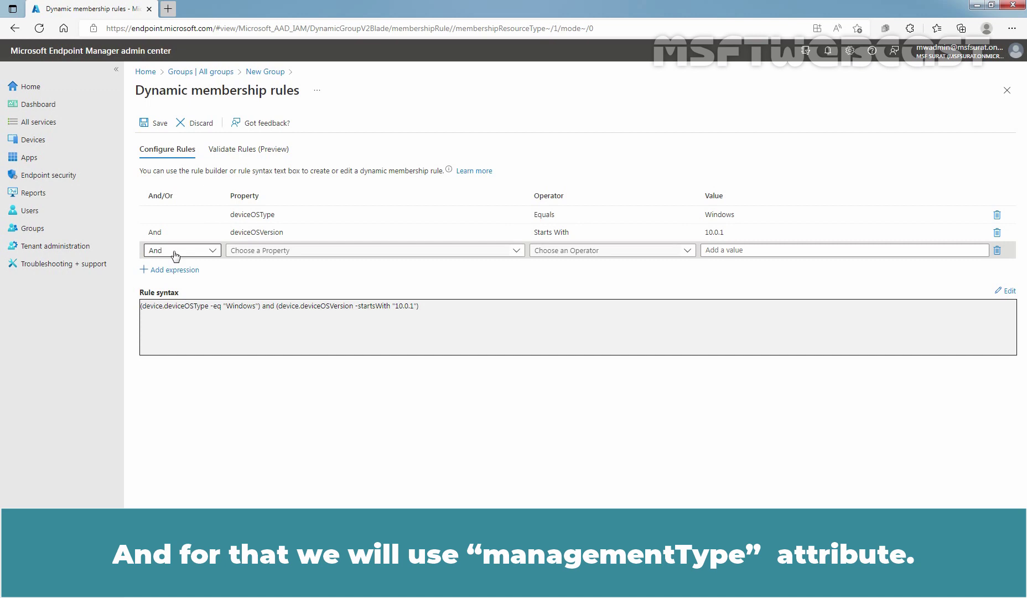
pyautogui.click(517, 251)
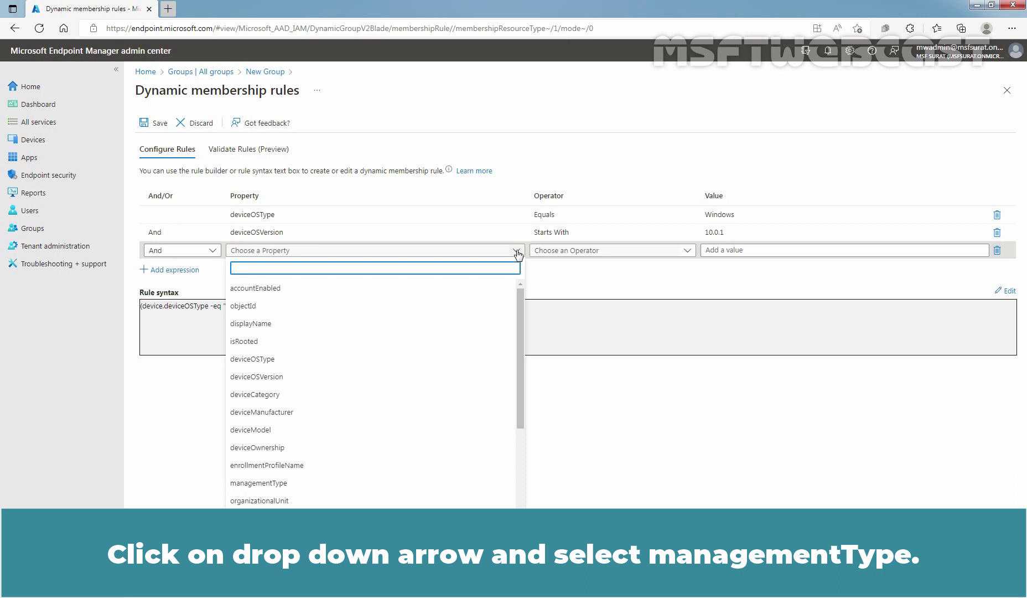
pyautogui.click(294, 486)
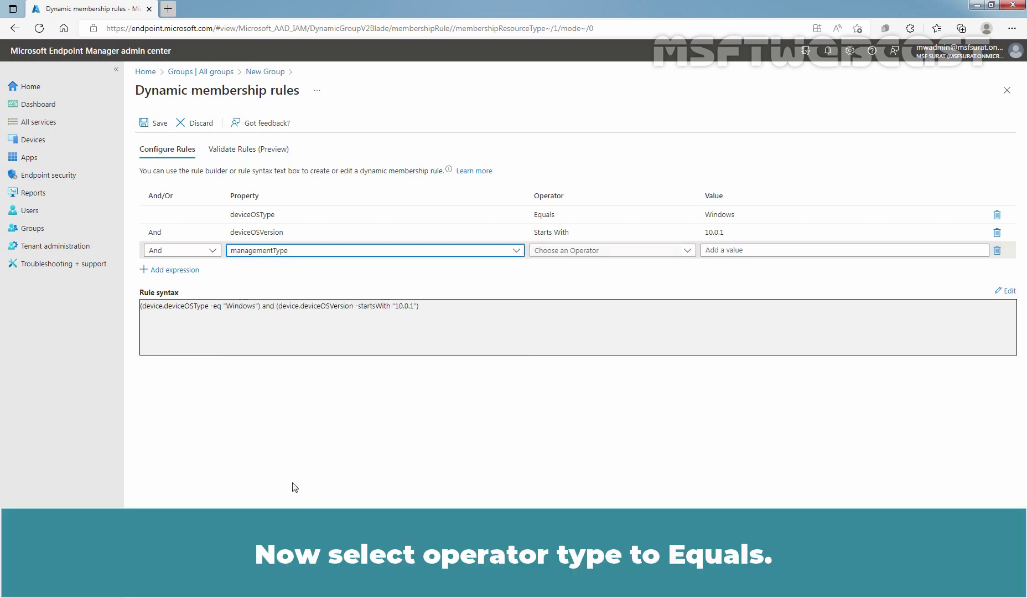
pyautogui.click(689, 251)
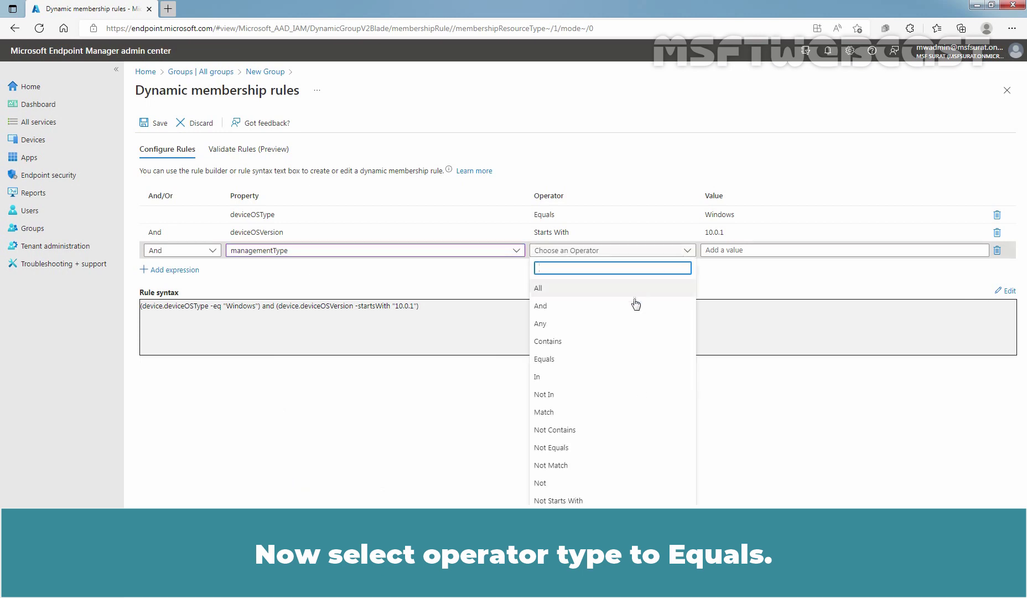
pyautogui.click(570, 361)
pyautogui.click(729, 252)
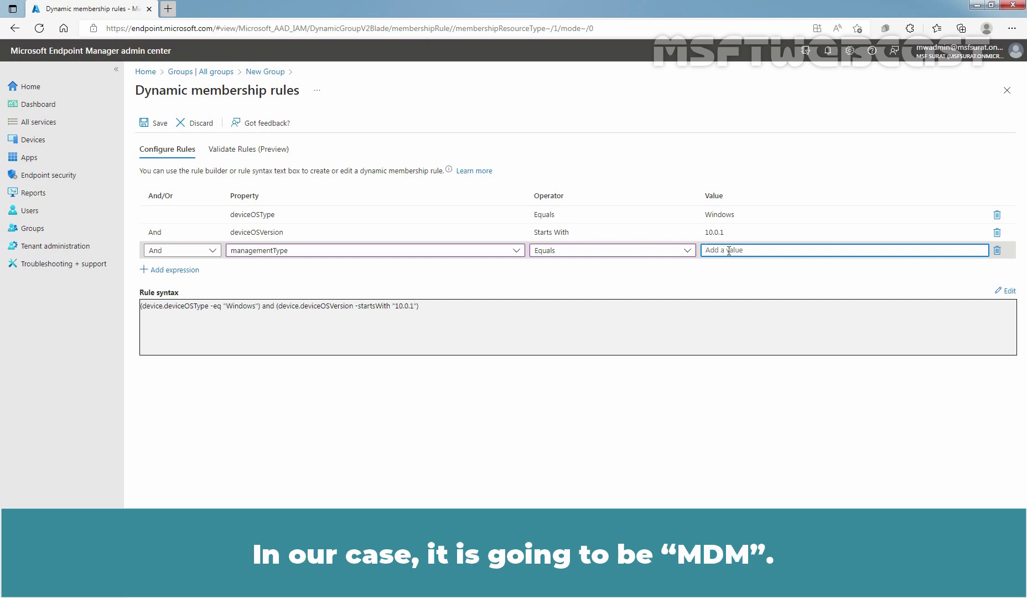
pyautogui.write('MDM')
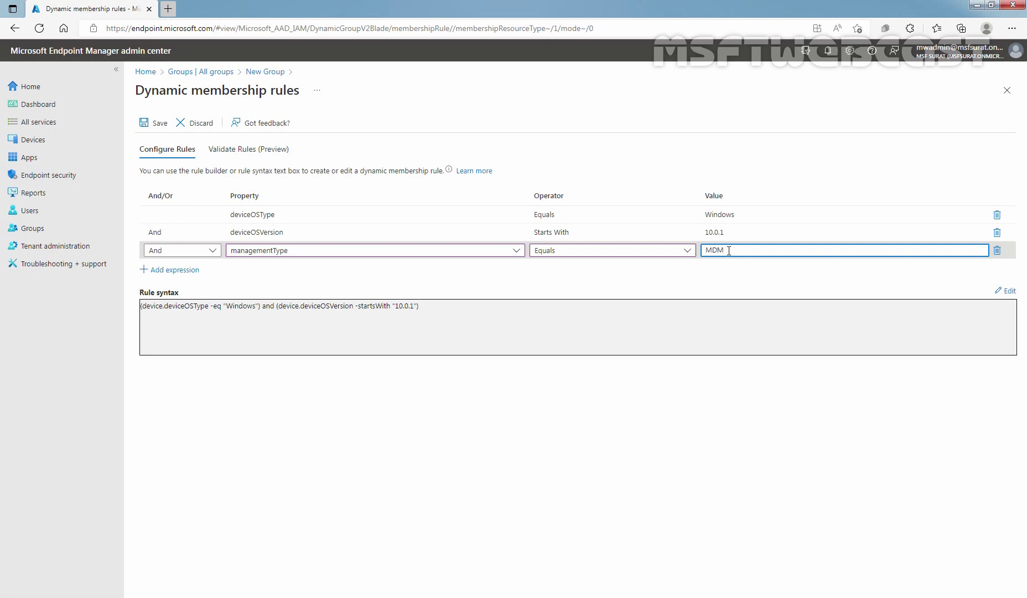
pyautogui.click(496, 335)
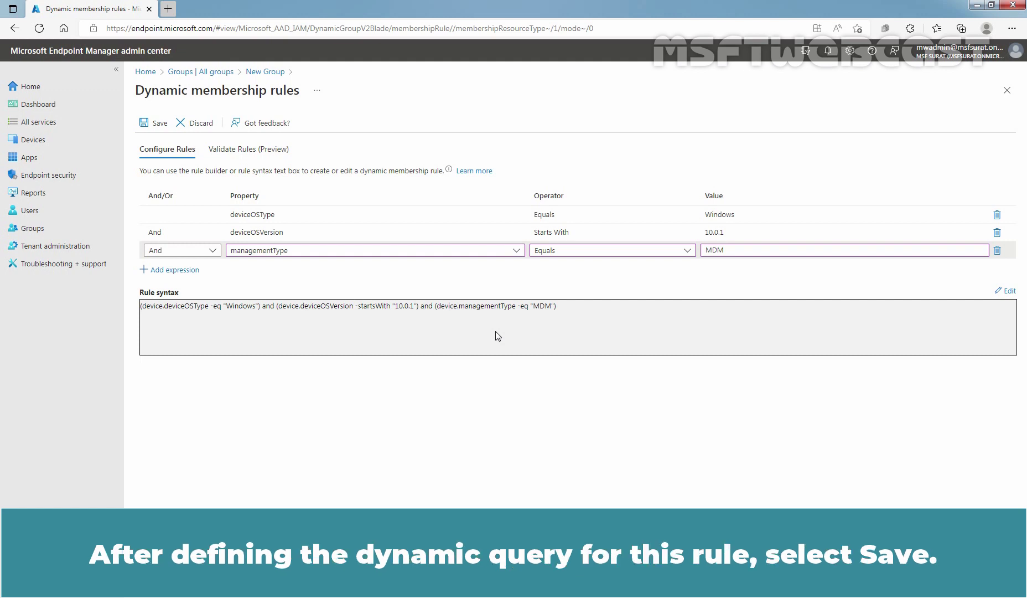
# Save the rules, create Intune_Win10Client, confirm via notifications, and refresh the groups list.
pyautogui.click(157, 124)
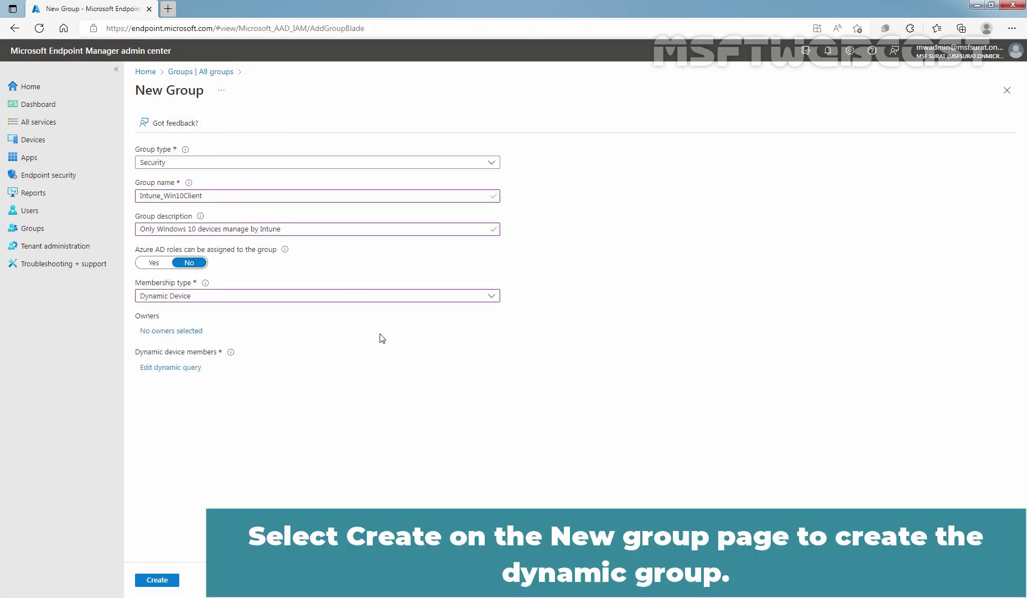
pyautogui.click(151, 580)
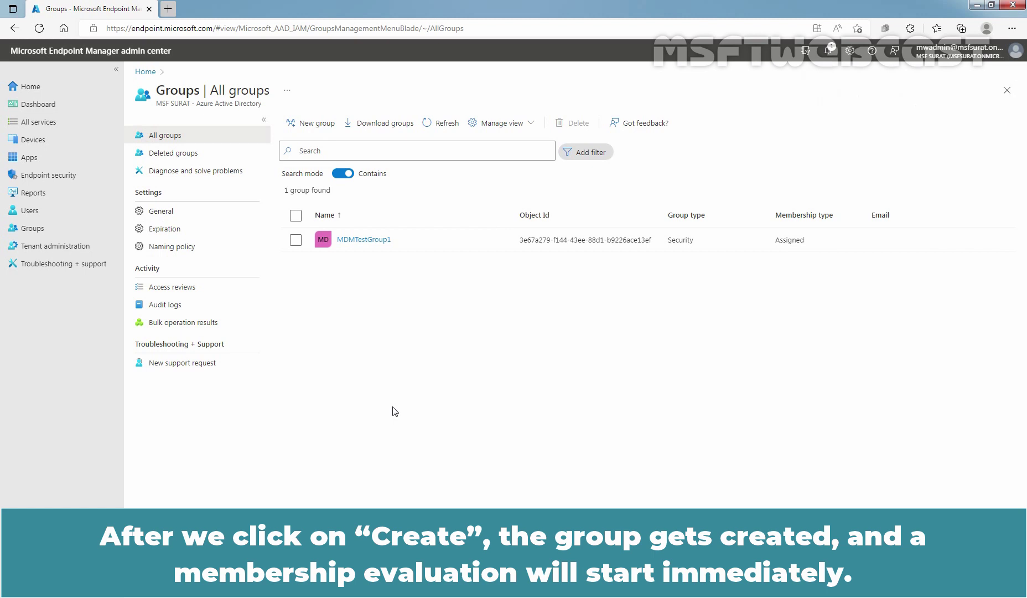
pyautogui.click(830, 54)
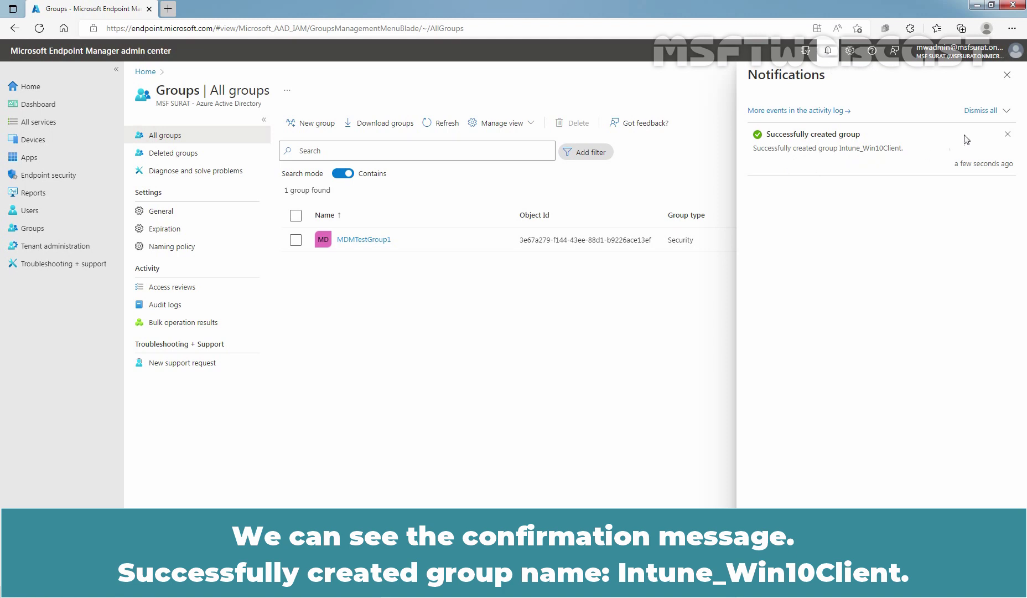
pyautogui.click(1007, 75)
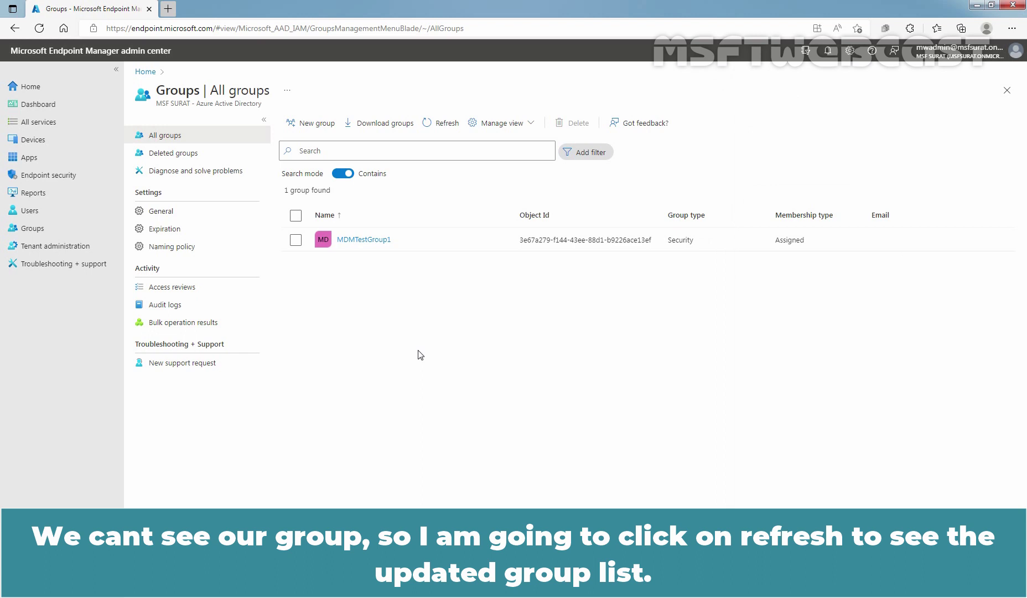
pyautogui.click(443, 124)
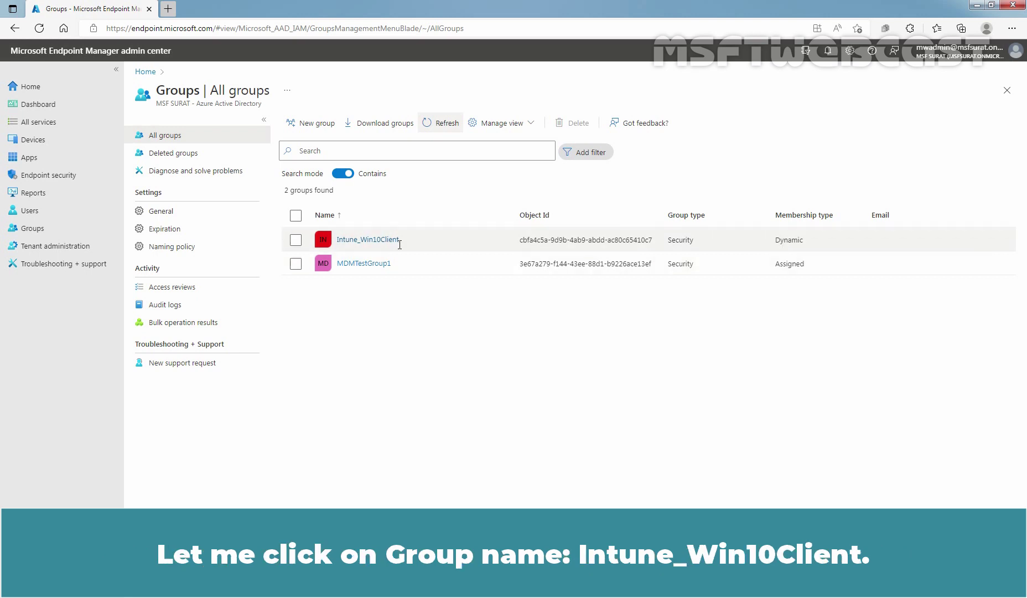
# Show Intune_Win10Client's members: devices BYOD and DESKTOP-4V1ONQ9.
pyautogui.click(379, 239)
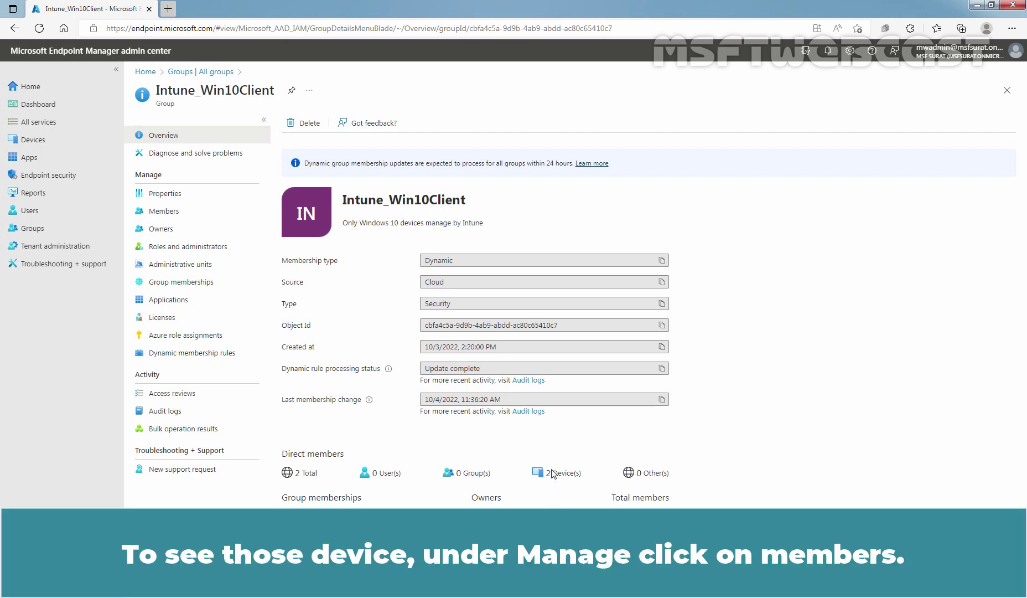
pyautogui.click(165, 212)
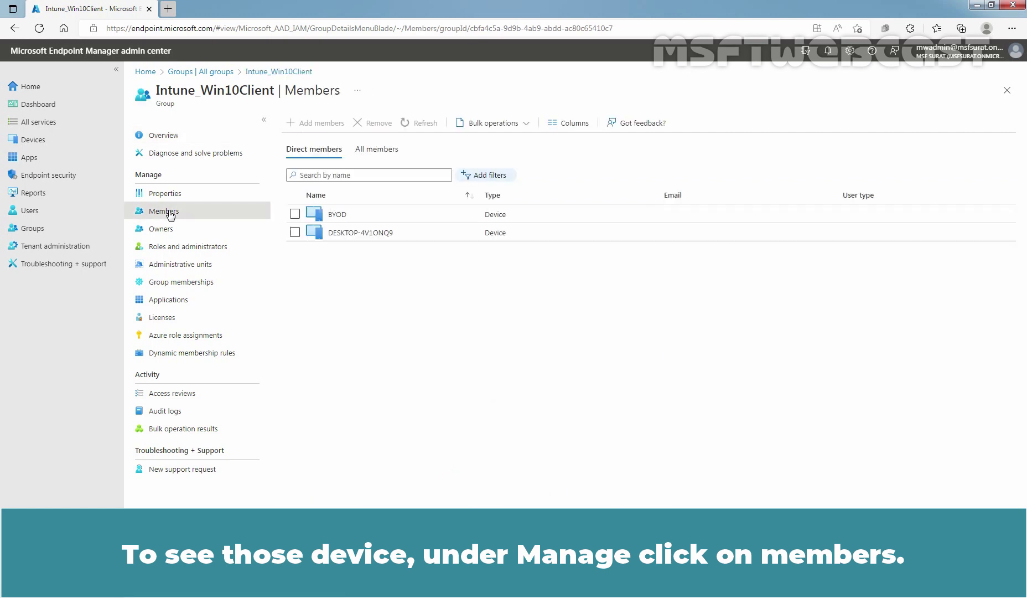